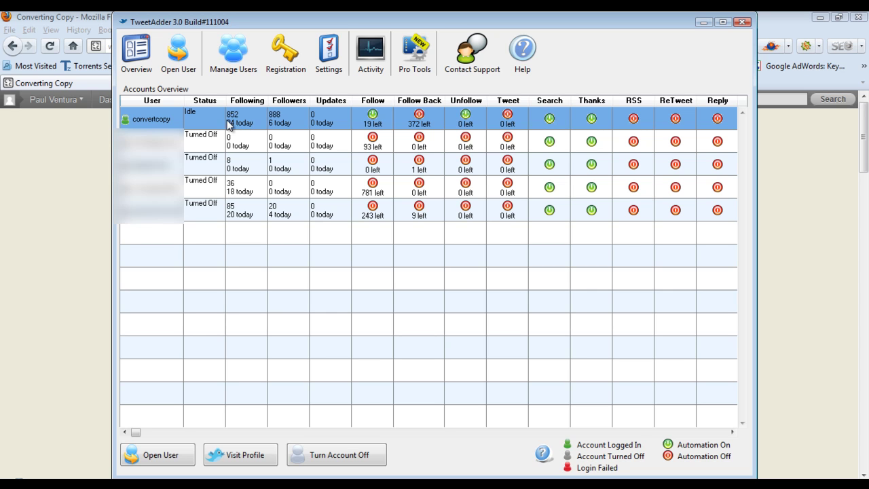
- Open the first account's To Follow List, then its Tweet Search for 'seo' with a 1000-mile radius
{"action": "double_click", "coordinate": [155, 118]}
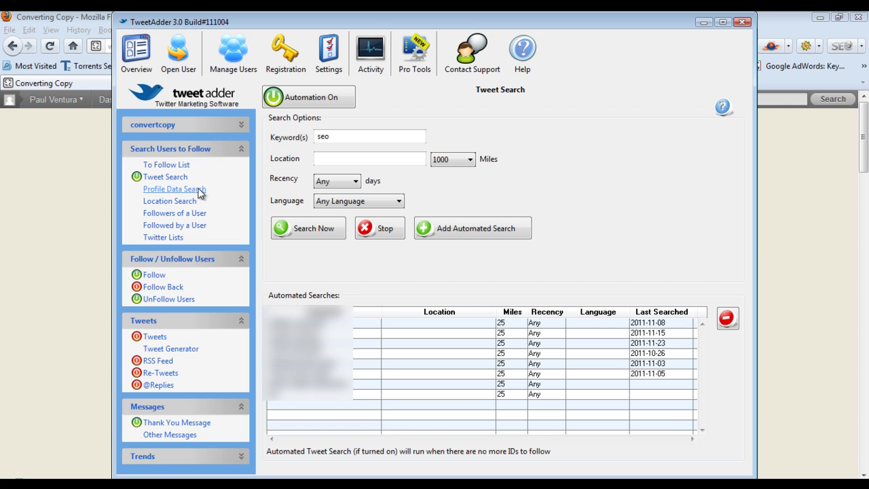
{"action": "left_click", "coordinate": [175, 165]}
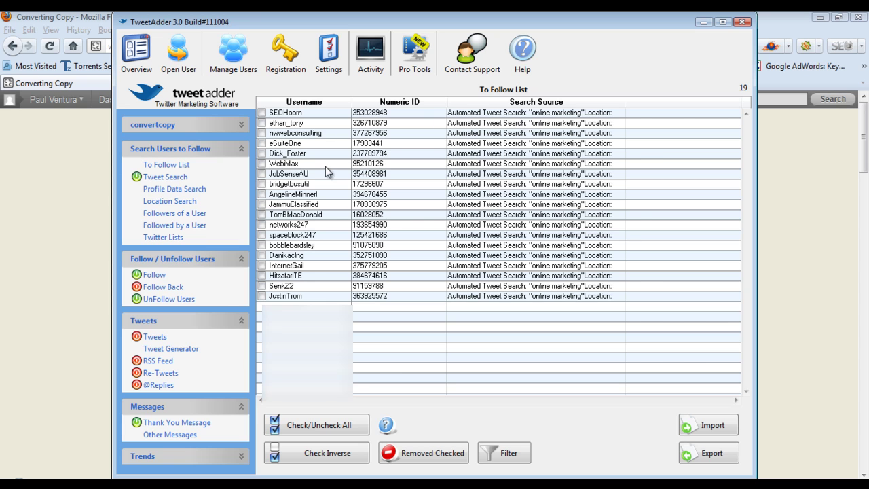
{"action": "left_click", "coordinate": [165, 178]}
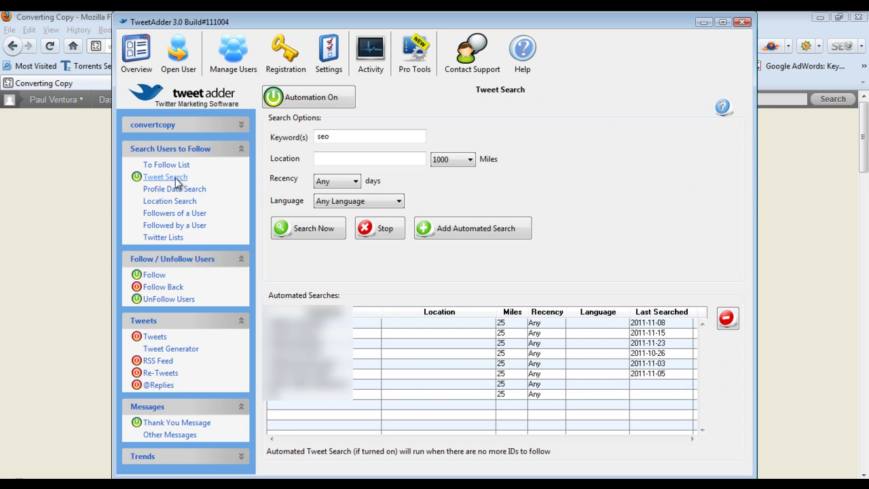
{"action": "left_click", "coordinate": [350, 182]}
{"action": "left_click", "coordinate": [354, 157]}
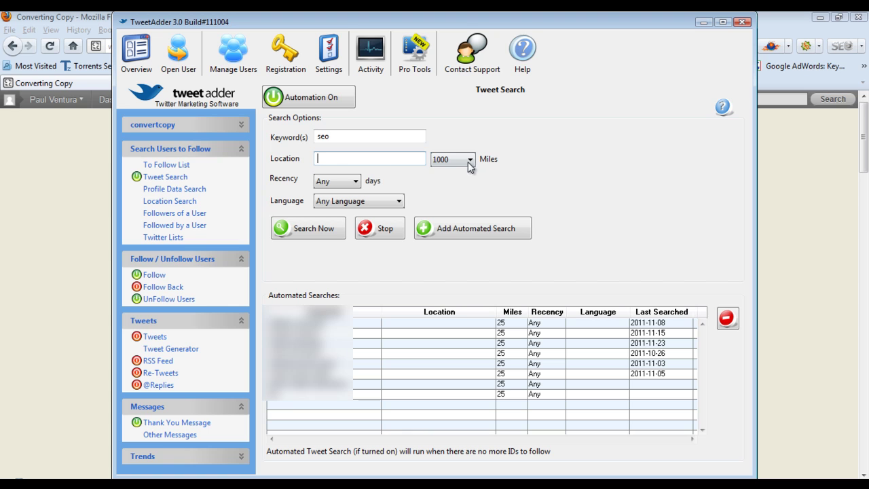
{"action": "left_click", "coordinate": [468, 160]}
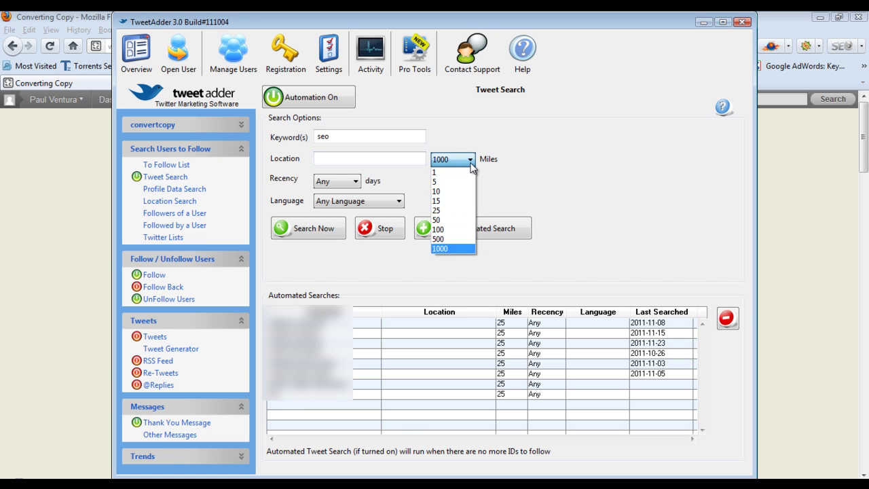
{"action": "left_click", "coordinate": [469, 161]}
{"action": "left_click", "coordinate": [360, 160]}
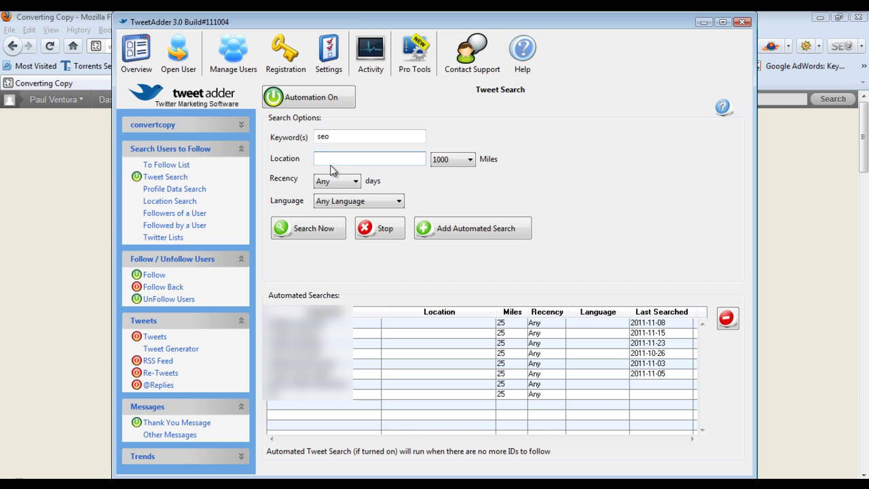
{"action": "left_click", "coordinate": [344, 137]}
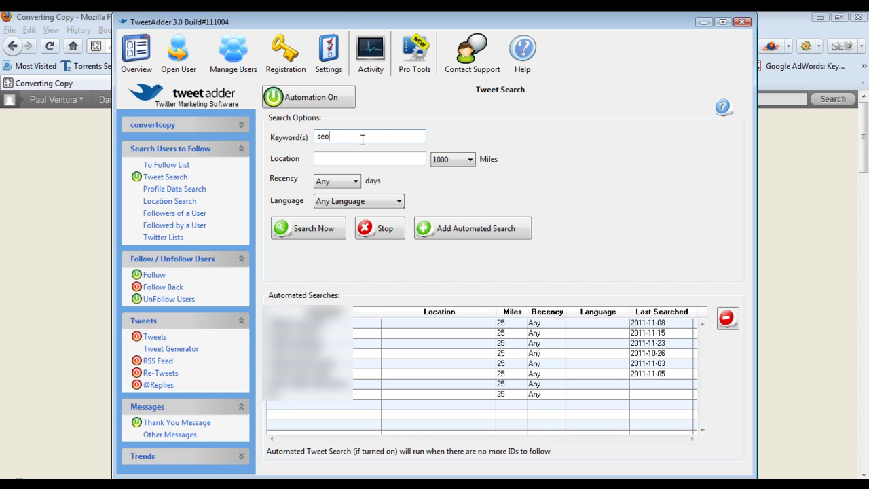
{"action": "left_click_drag", "start_coordinate": [355, 138], "coordinate": [304, 143]}
{"action": "left_click", "coordinate": [342, 139]}
{"action": "left_click", "coordinate": [350, 160]}
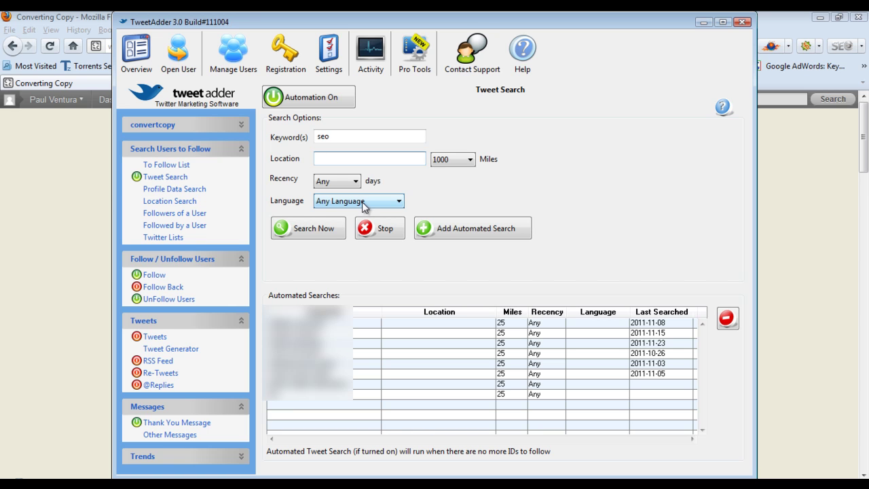
{"action": "left_click", "coordinate": [343, 135]}
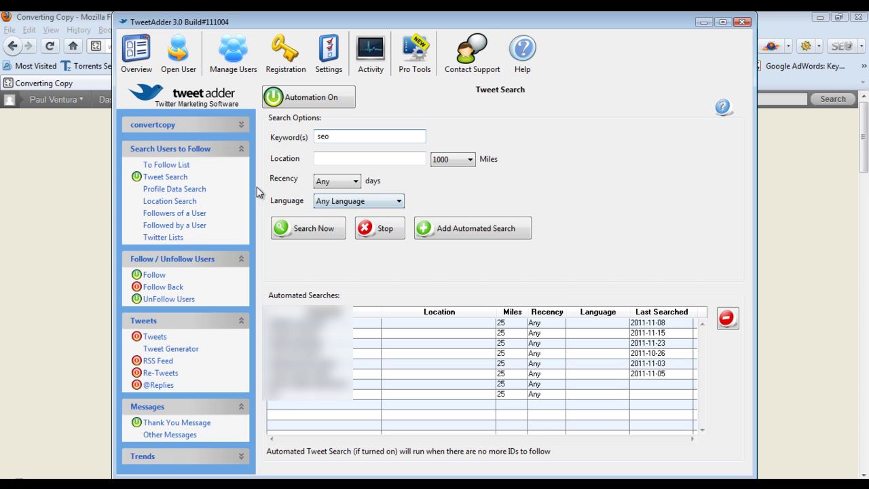
- Look through the Profile Data and Location searches, ending on Find Followers of a User
{"action": "left_click", "coordinate": [177, 191]}
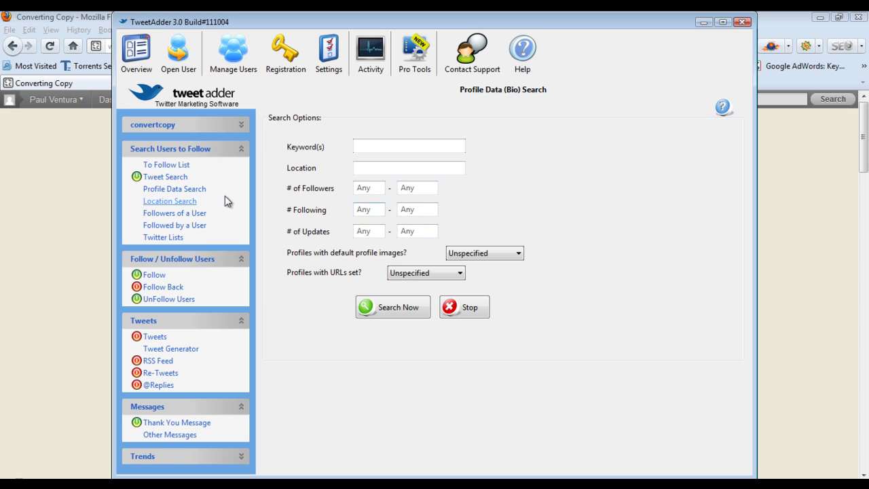
{"action": "left_click", "coordinate": [182, 204]}
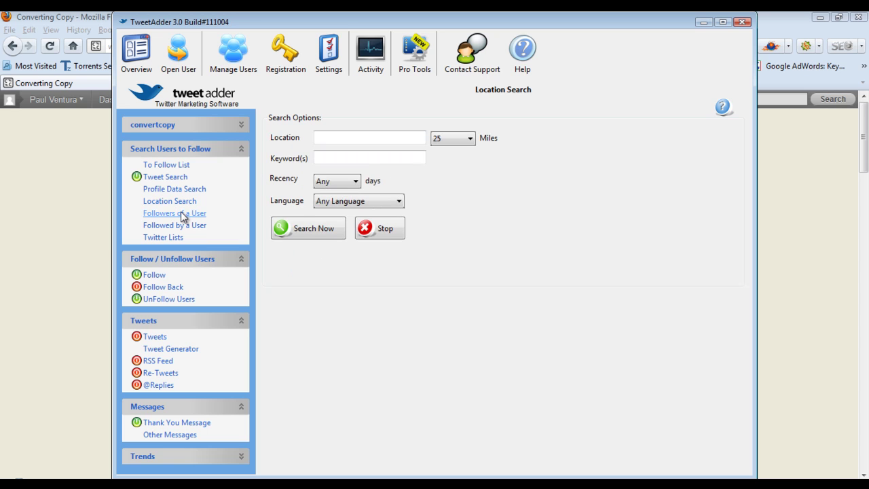
{"action": "left_click", "coordinate": [181, 213]}
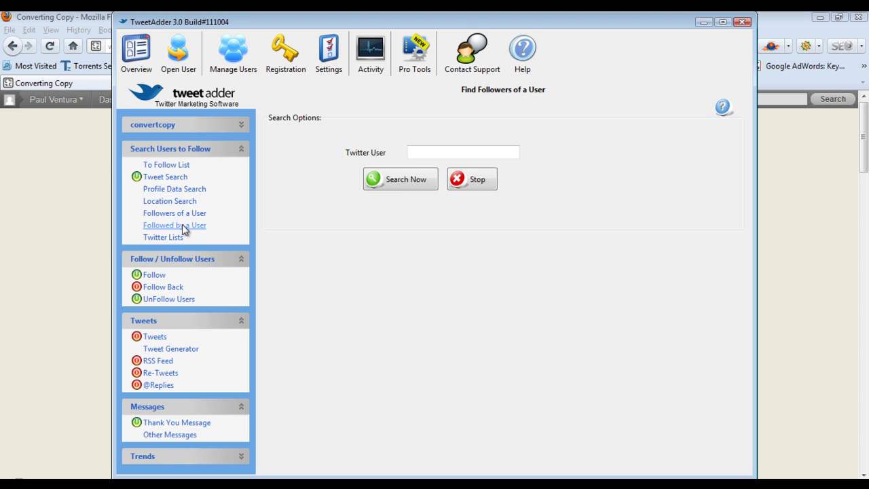
- Show the Find Users Followed by a User search, its Twitter User field empty
{"action": "left_click", "coordinate": [181, 224]}
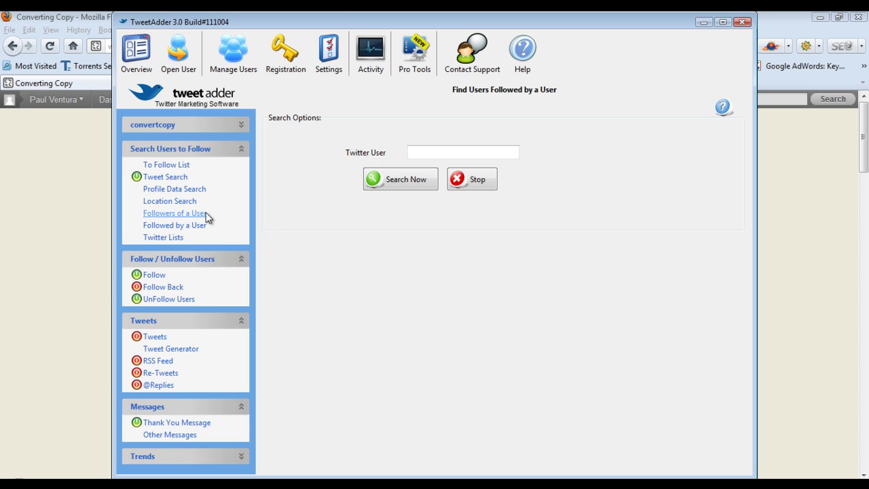
- Check the Follow daily maximum and delay fields, then show Follow Back with 25 to send
{"action": "left_click", "coordinate": [167, 279]}
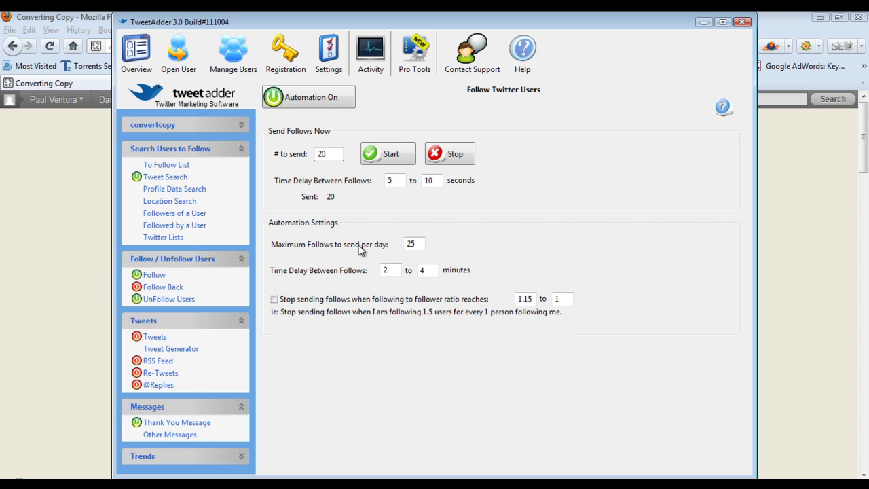
{"action": "left_click", "coordinate": [410, 243]}
{"action": "left_click", "coordinate": [392, 270]}
{"action": "left_click", "coordinate": [432, 270]}
{"action": "left_click", "coordinate": [175, 288]}
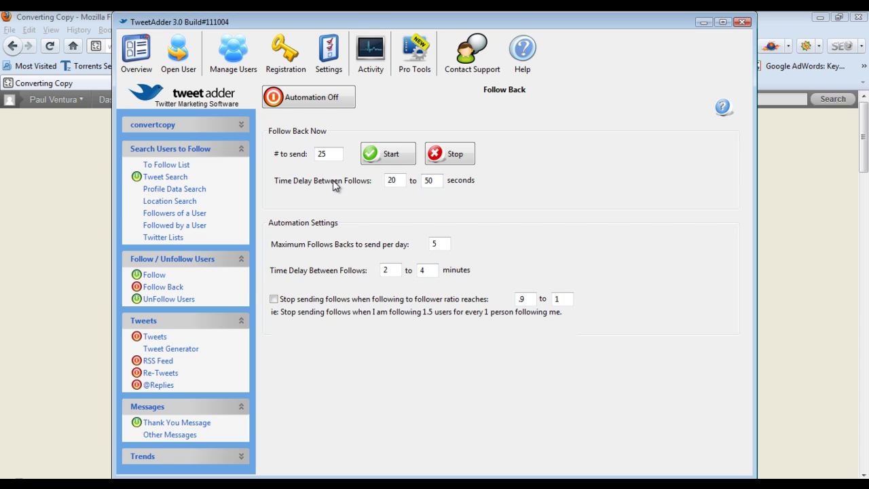
- Show UnFollow Users settings and select its 5-day wait for nonreciprocal follows
{"action": "left_click", "coordinate": [169, 299]}
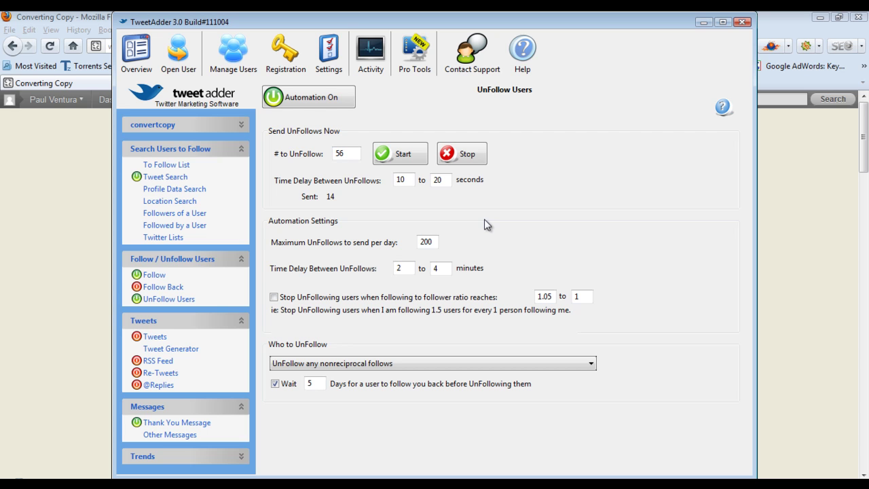
{"action": "double_click", "coordinate": [324, 384]}
{"action": "left_click", "coordinate": [315, 388]}
{"action": "left_click", "coordinate": [149, 336]}
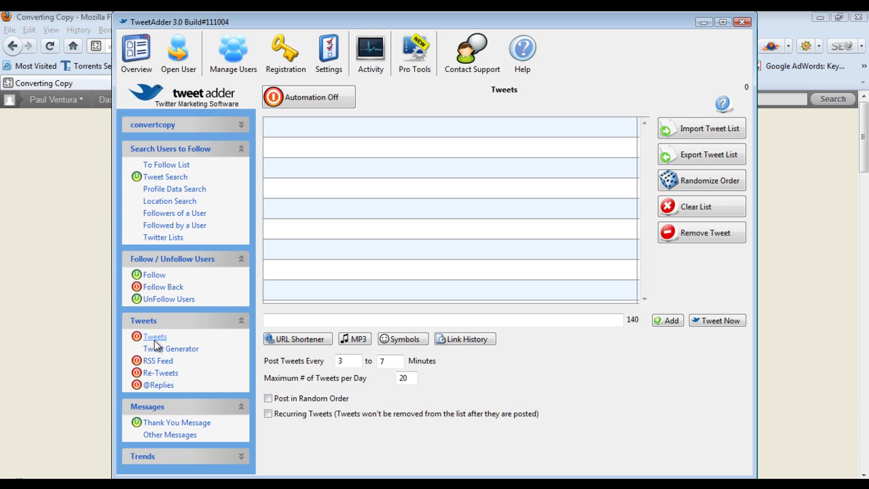
{"action": "left_click", "coordinate": [159, 362]}
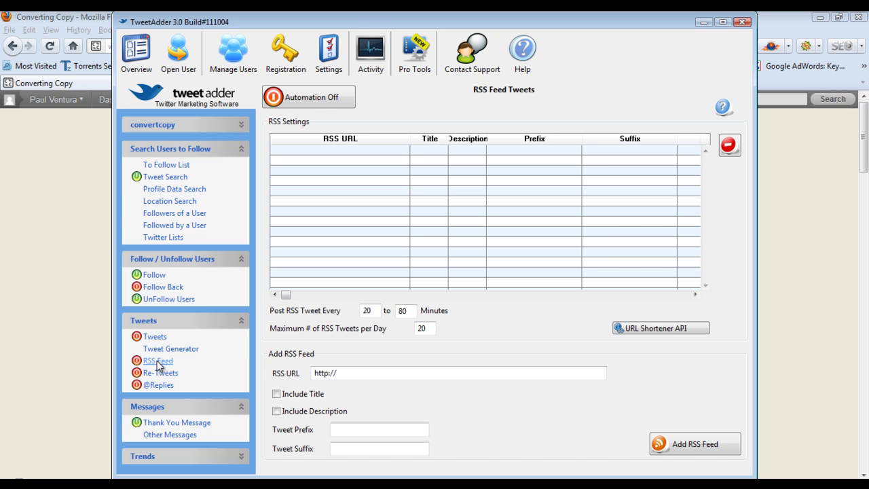
{"action": "left_click", "coordinate": [161, 373]}
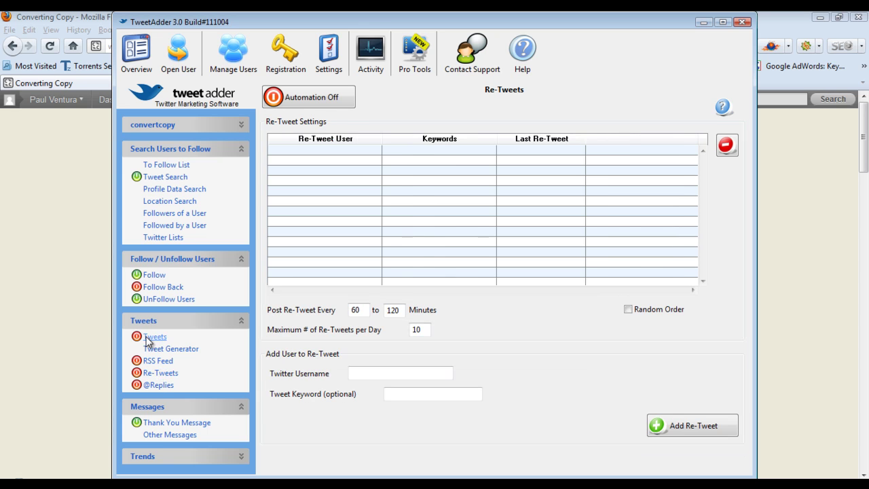
{"action": "left_click", "coordinate": [156, 385]}
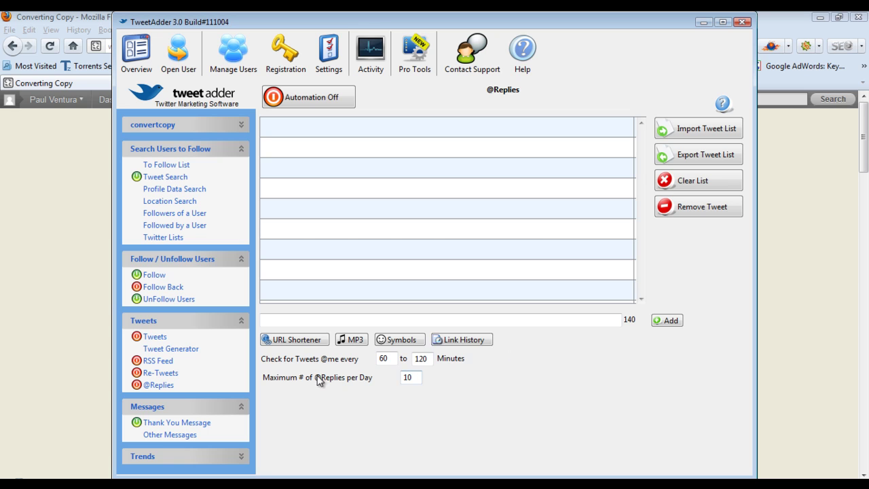
{"action": "left_click", "coordinate": [193, 422]}
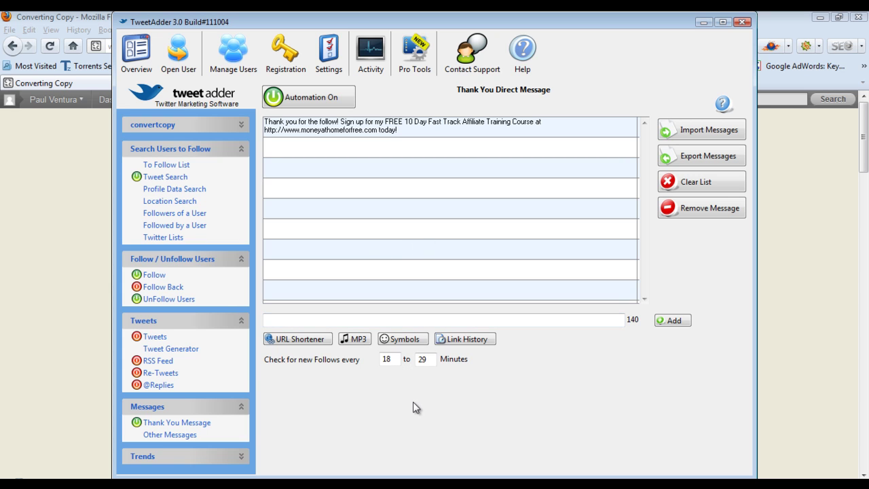
- View the current, daily and weekly trend lists maximized, then expand the account's options group
{"action": "left_click", "coordinate": [241, 456]}
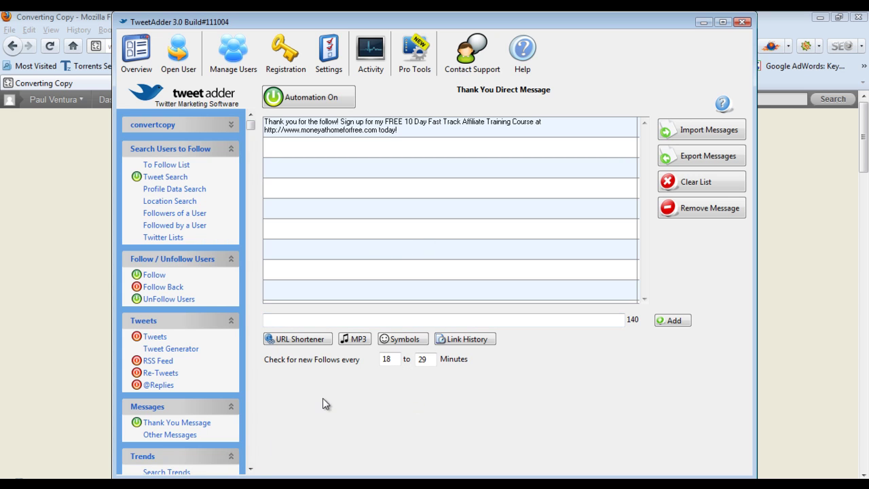
{"action": "left_click", "coordinate": [185, 472]}
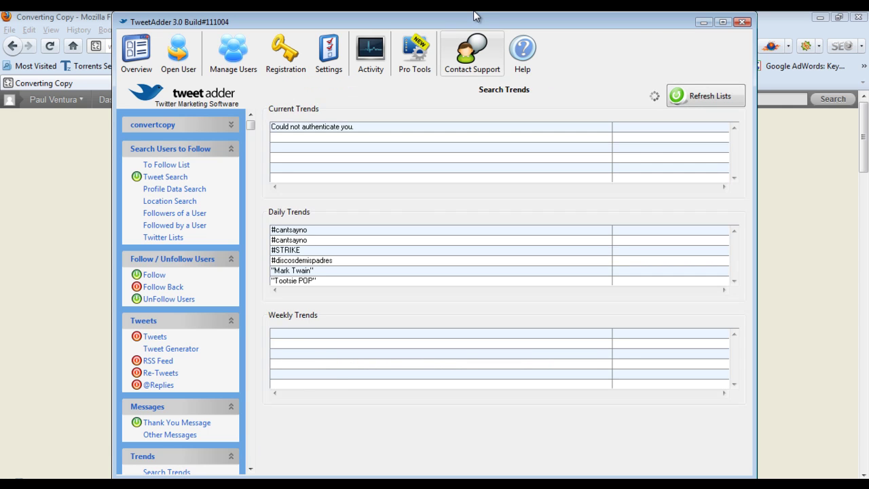
{"action": "left_click", "coordinate": [723, 21]}
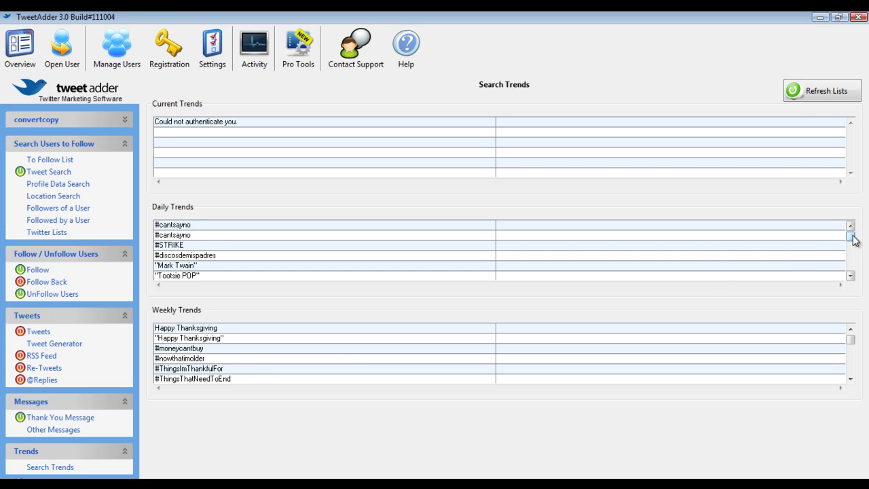
{"action": "mouse_move", "coordinate": [854, 239]}
{"action": "left_mouse_down"}
{"action": "mouse_move", "coordinate": [854, 259]}
{"action": "mouse_move", "coordinate": [849, 228]}
{"action": "left_mouse_up"}
{"action": "left_click", "coordinate": [122, 121]}
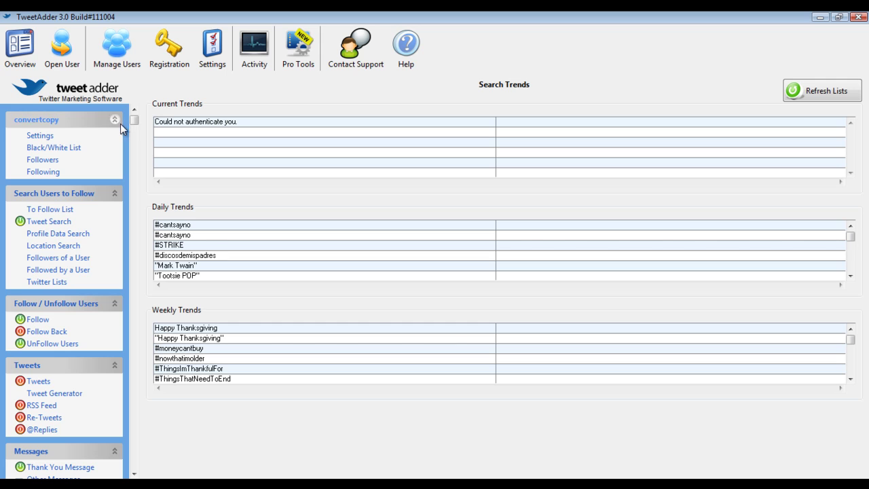
- Review the account's automation hours and refresh interval, then return to the Accounts Overview
{"action": "left_click", "coordinate": [69, 135]}
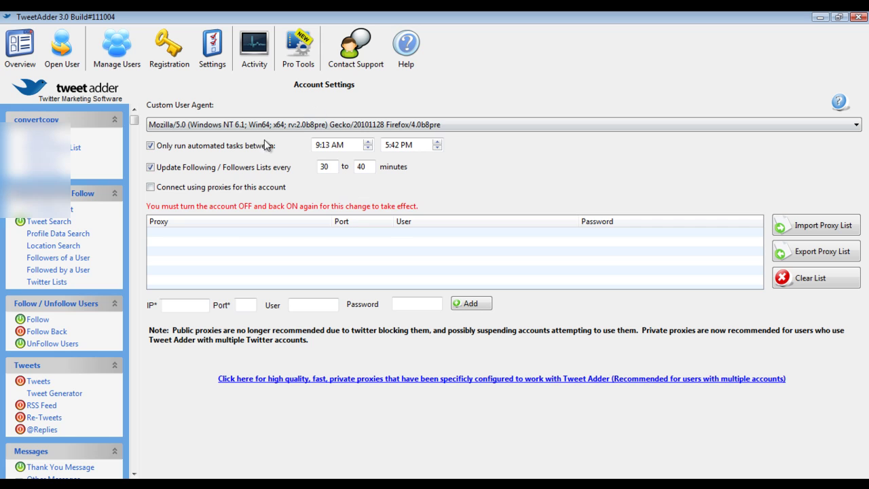
{"action": "left_click", "coordinate": [29, 61]}
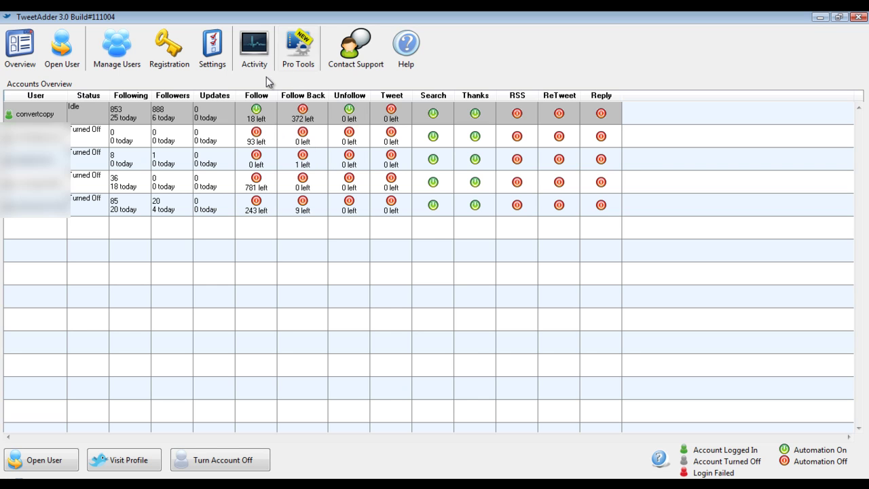
- Read the Pro Tools proxy advice, then reopen the first account's Settings with its empty proxy list
{"action": "left_click", "coordinate": [296, 56]}
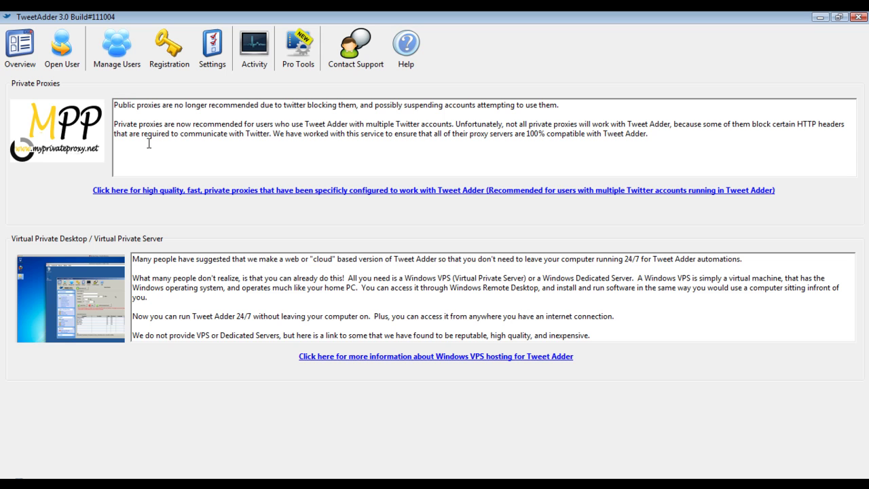
{"action": "left_click", "coordinate": [20, 47]}
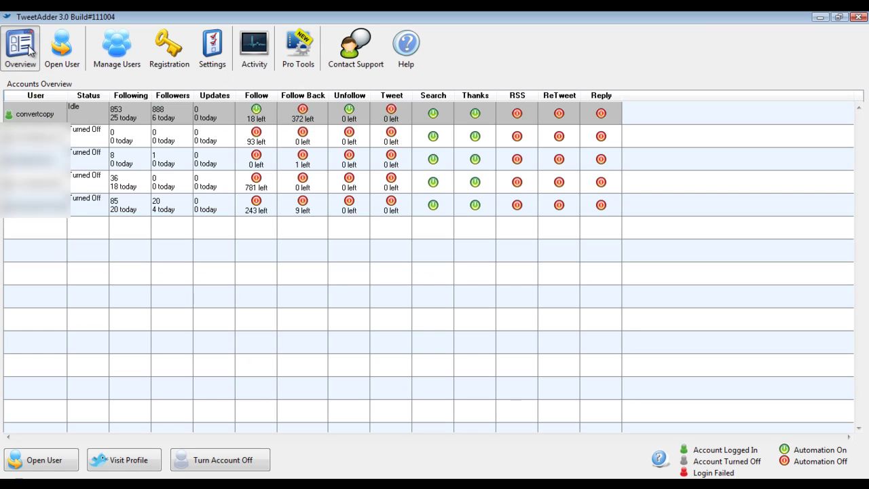
{"action": "left_click", "coordinate": [47, 117]}
{"action": "double_click", "coordinate": [47, 117]}
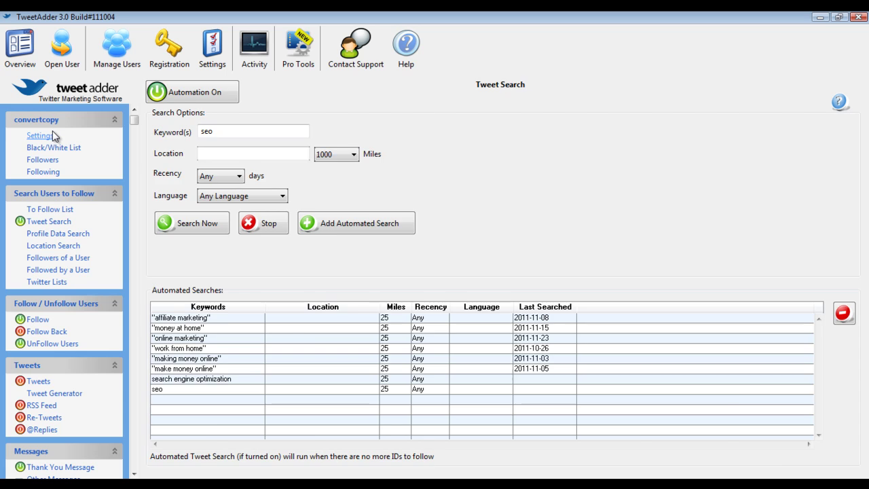
{"action": "left_click", "coordinate": [48, 134]}
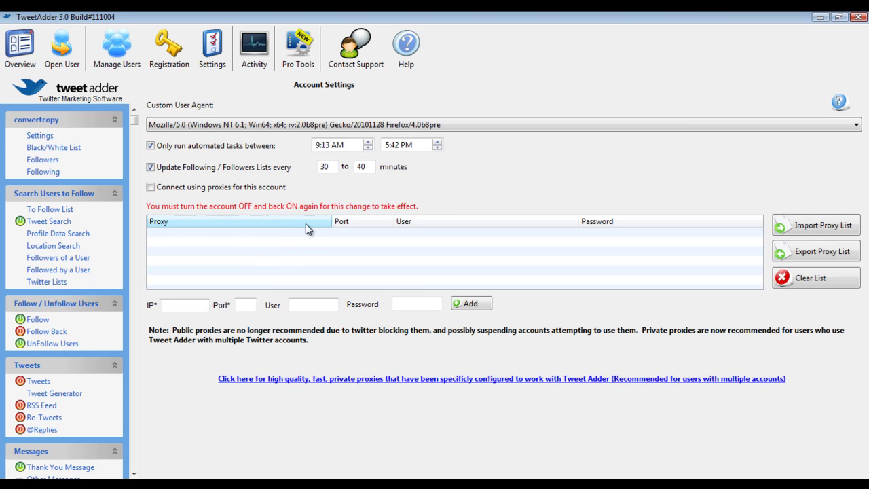
- Show the account's empty black list and one-user white list
{"action": "left_click", "coordinate": [58, 149]}
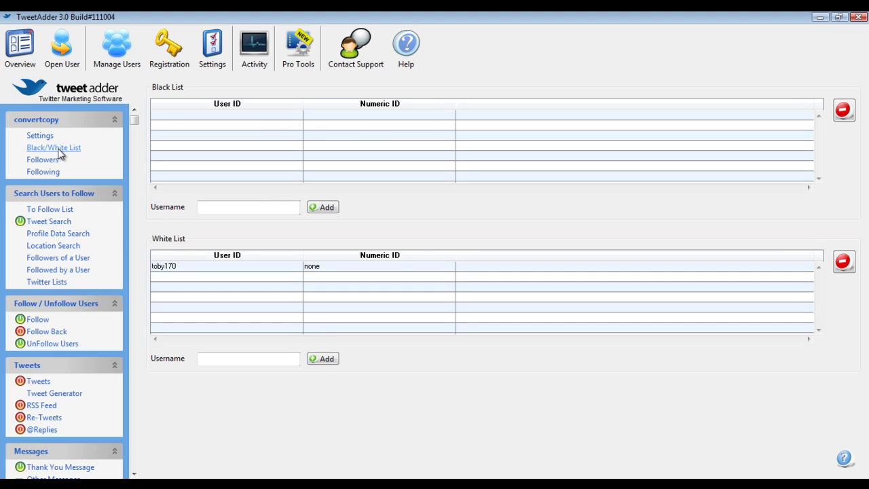